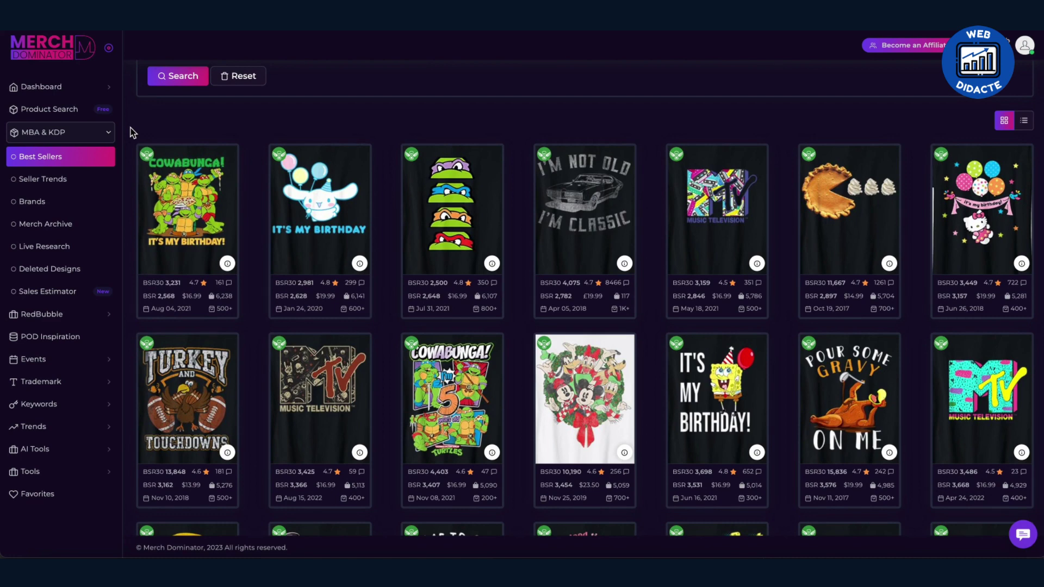
# - Capture the Best Sellers design grid and, with that image attached, ask ChatGPT in French for the working design trends and a design idea
pyautogui.moveTo(130, 135); pyautogui.dragTo(1042, 516)
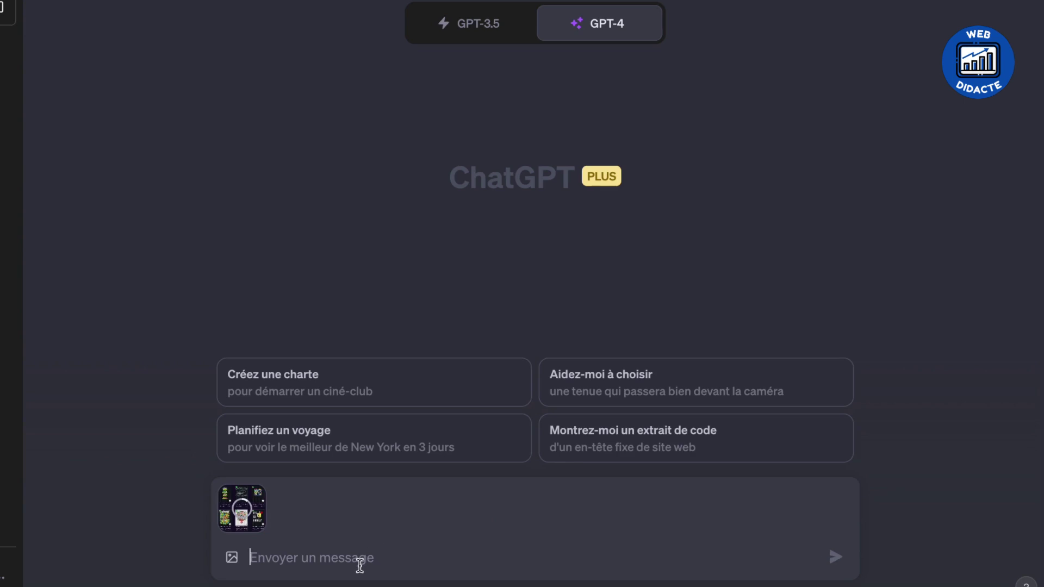
pyautogui.write("Tu peux me donner à partir de ces résultats de recherche, d'un logiciel de recherche de niche, la tendance des designs qui fonctionne, et me suggèrer une idée de design?")
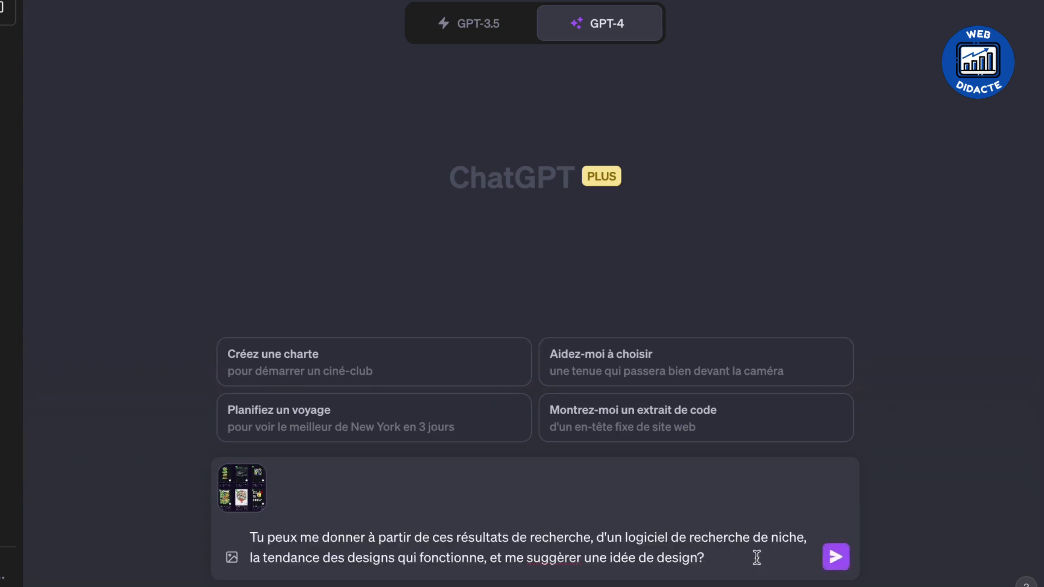
pyautogui.click(834, 555)
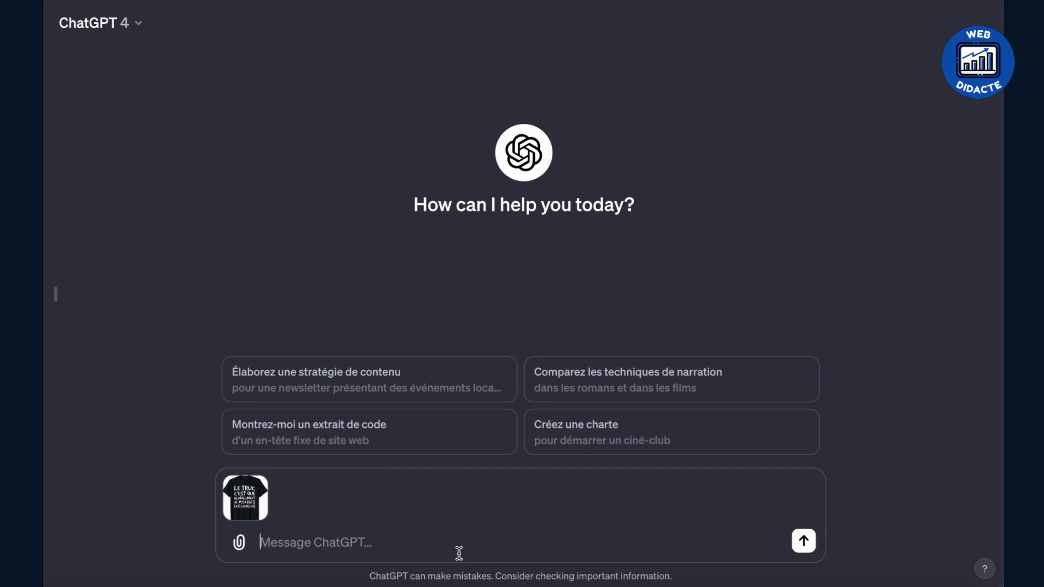
# - Ask in French for a variation of the attached T-shirt design with the humorous slogan, removing the stray blank line before sending
pyautogui.write('ce design de t-shirt avec un slogan humoristique. je veux que tu me suggére une déclinaison')
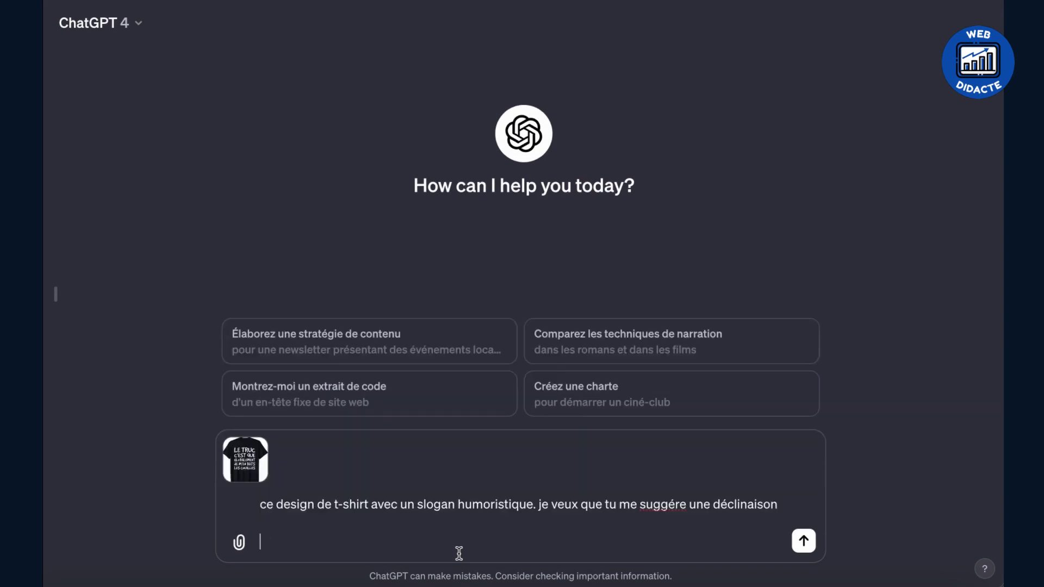
pyautogui.press('BackSpace')
pyautogui.press('BackSpace')
pyautogui.click(804, 540)
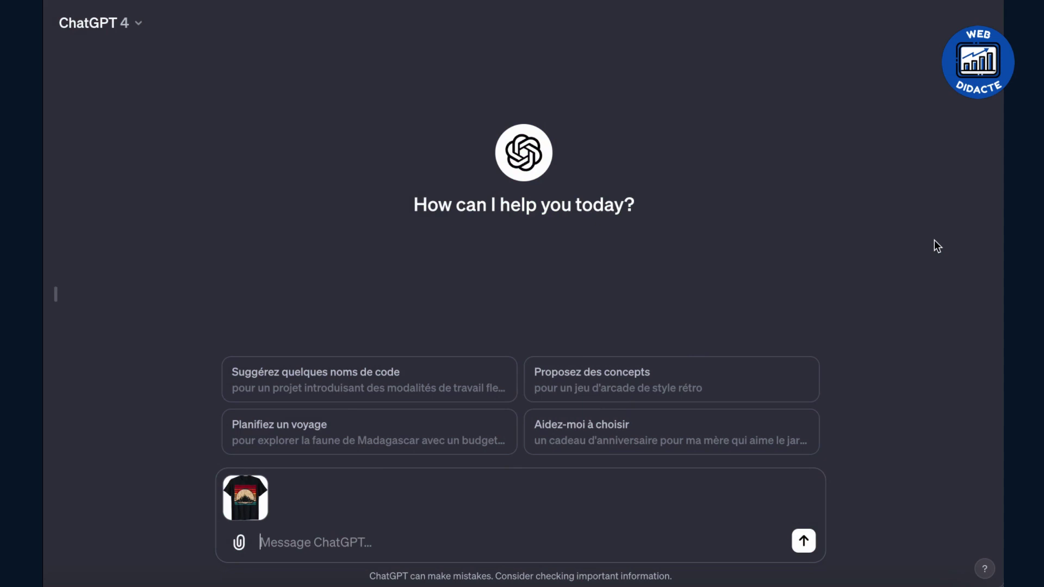
# - Ask in French for a product description of the attached T-shirt design for the Merch By Amazon marketplace
pyautogui.write("Peux-tu me donner une description de produit pour ce t-shirt avec ce design, c'est pour la marketplace Merch By Amazon?")
pyautogui.click(803, 541)
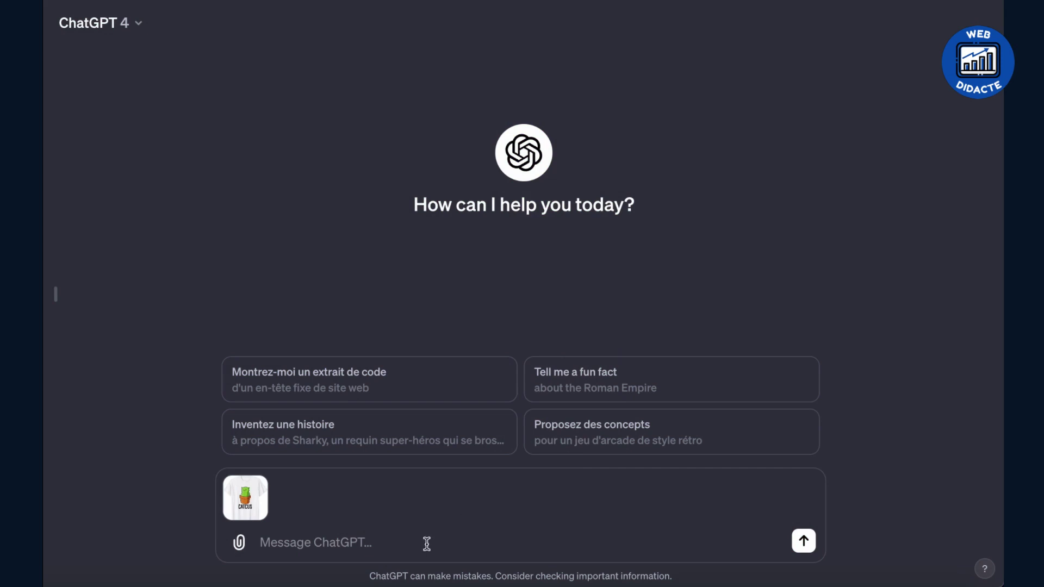
# - Ask in French for relevant Amazon Merch keywords deduced from the attached Catcus image, and review the answer up to the image
pyautogui.write('Tu peux analyser cet image et déduire des mots-clés pertinents, pour la marketplace Amazon Merch')
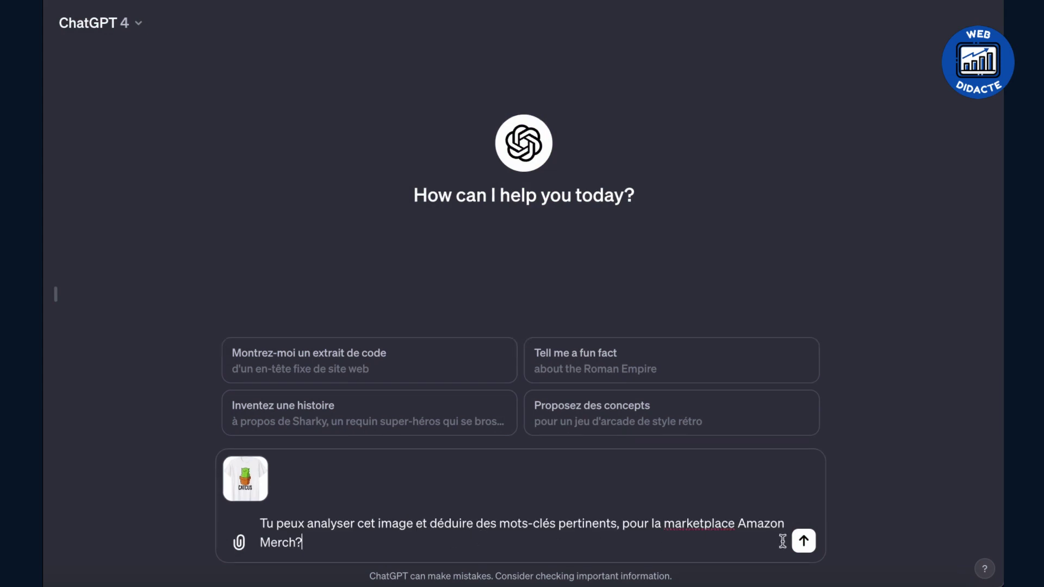
pyautogui.click(803, 542)
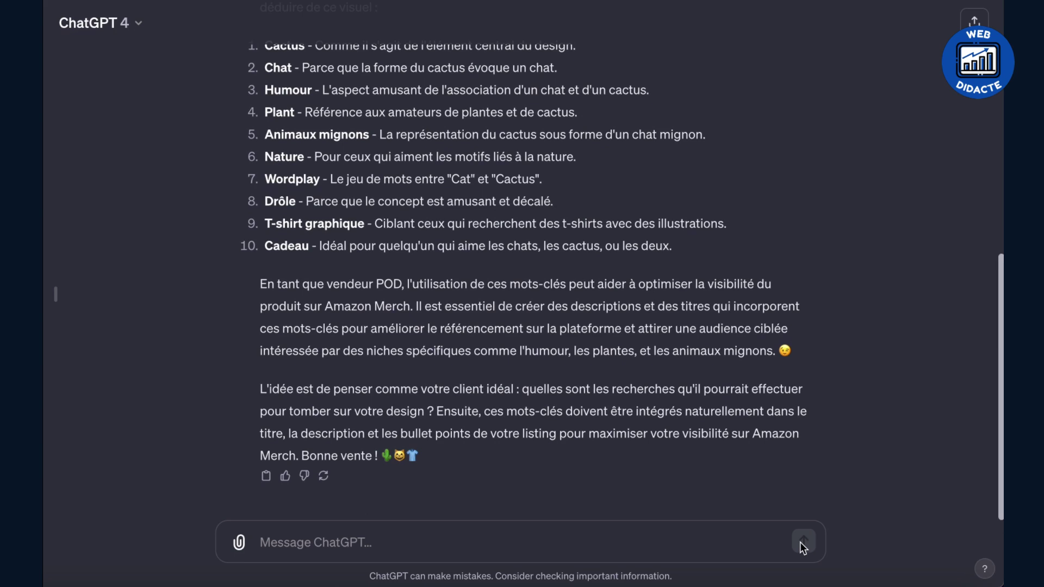
pyautogui.scroll(5, 734, 450)
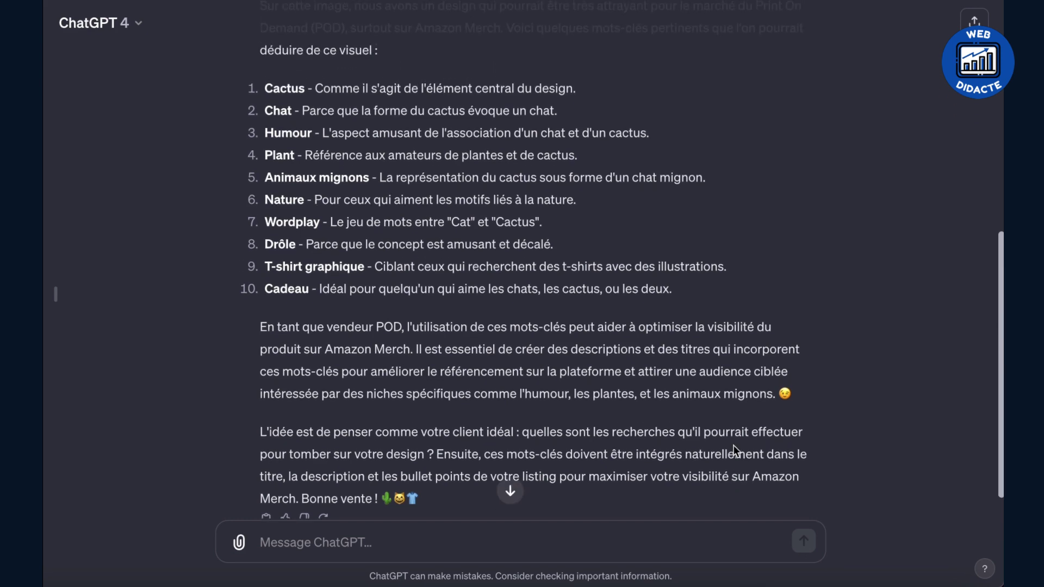
pyautogui.scroll(3, 733, 446)
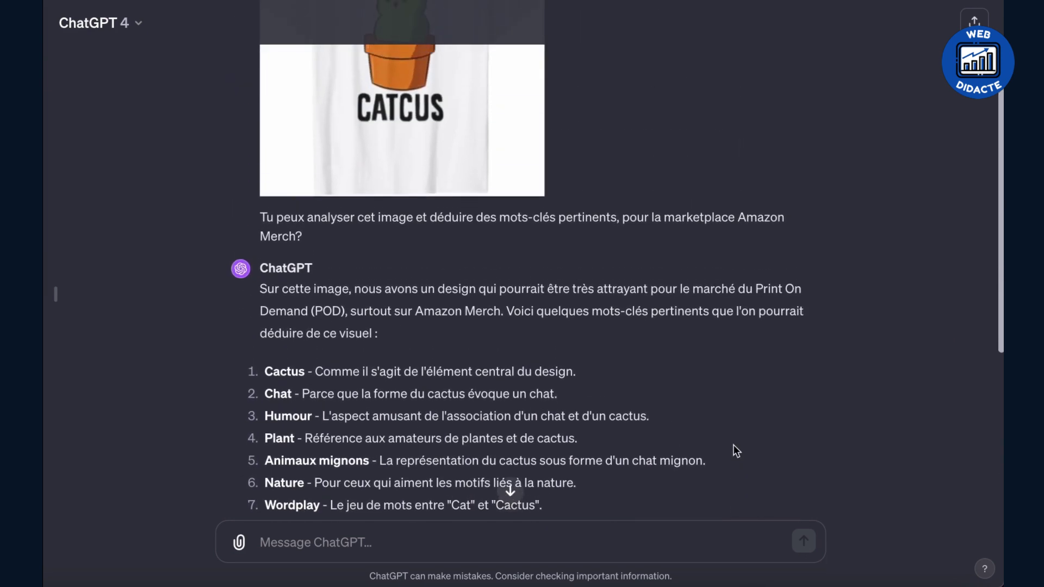
pyautogui.scroll(3, 732, 444)
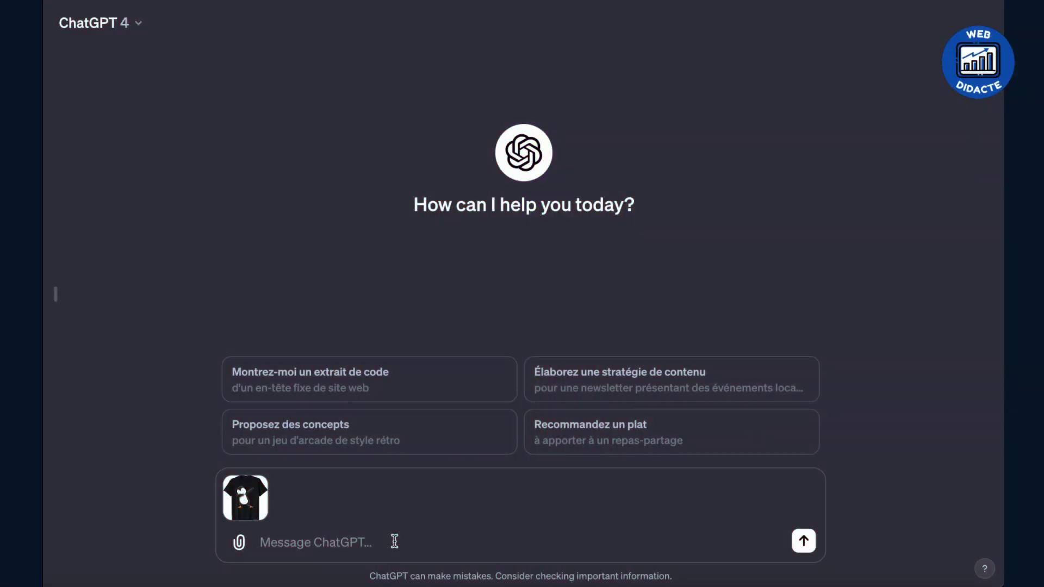
# - Ask in French for advice on improving the attached penguin T-shirt design to attract more customers, and read through the answer
pyautogui.write('Est ce que tu peux me donner des conseils d"amélioration de ce design, pour attirer encore plus de client?')
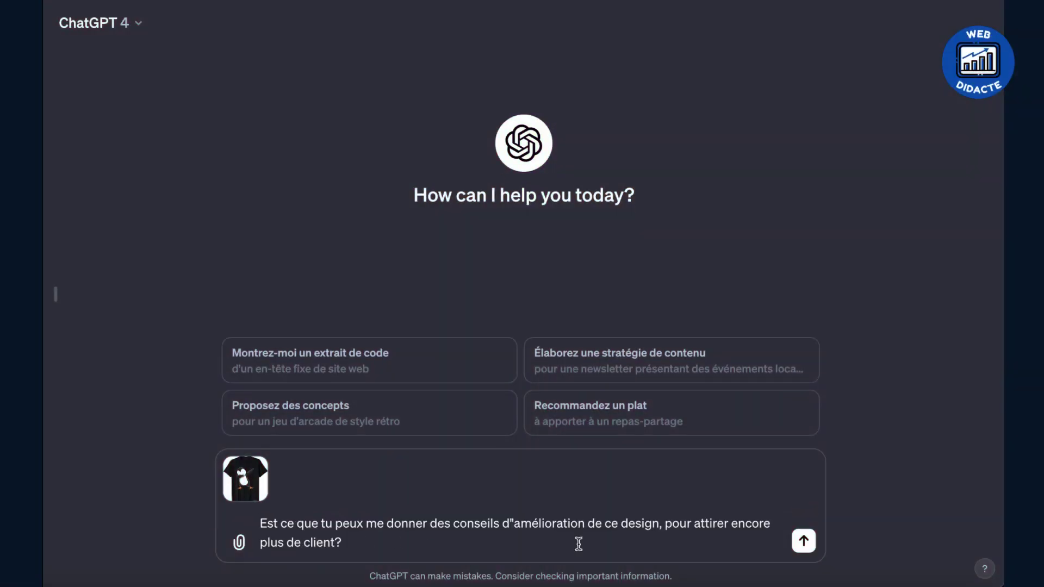
pyautogui.click(803, 541)
pyautogui.scroll(2, 817, 419)
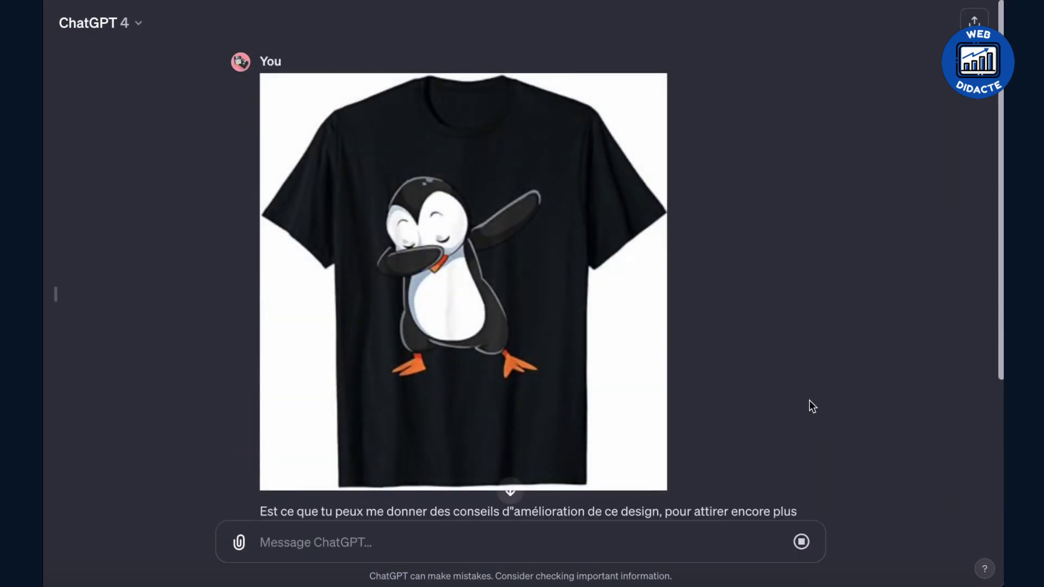
pyautogui.scroll(-5, 812, 406)
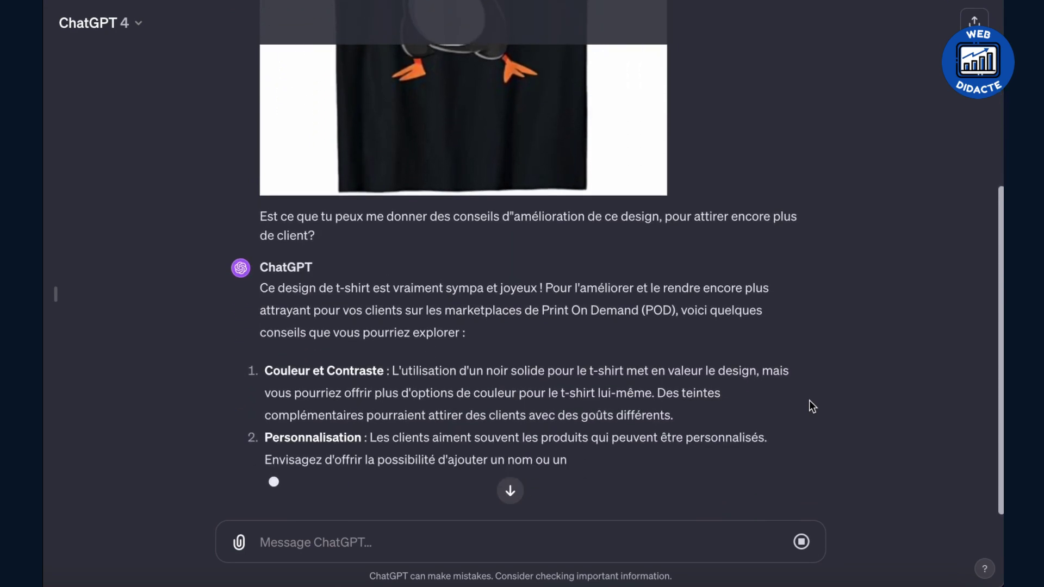
pyautogui.scroll(-1, 808, 406)
pyautogui.scroll(-3, 810, 405)
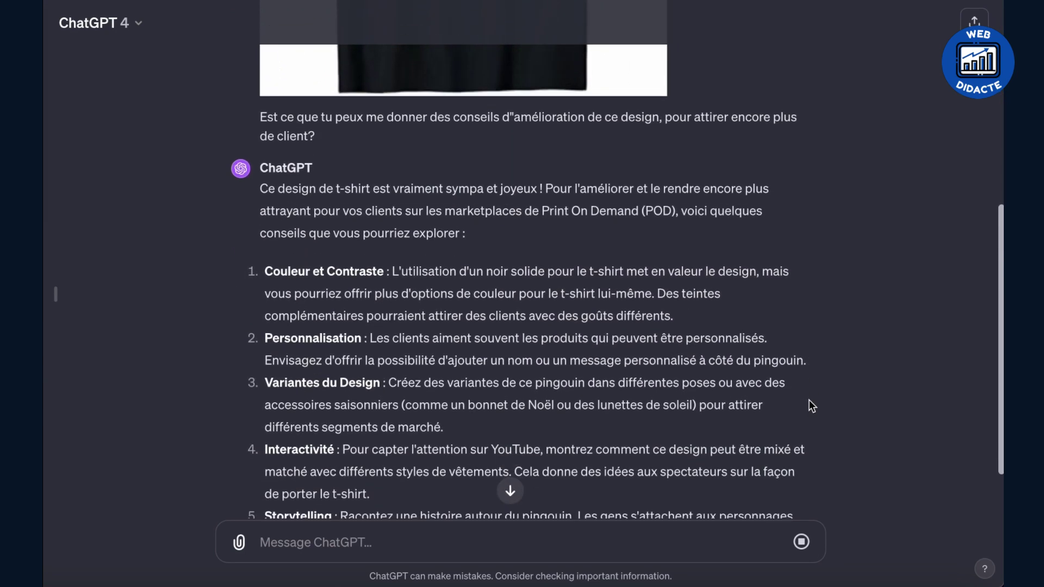
pyautogui.scroll(-3, 812, 407)
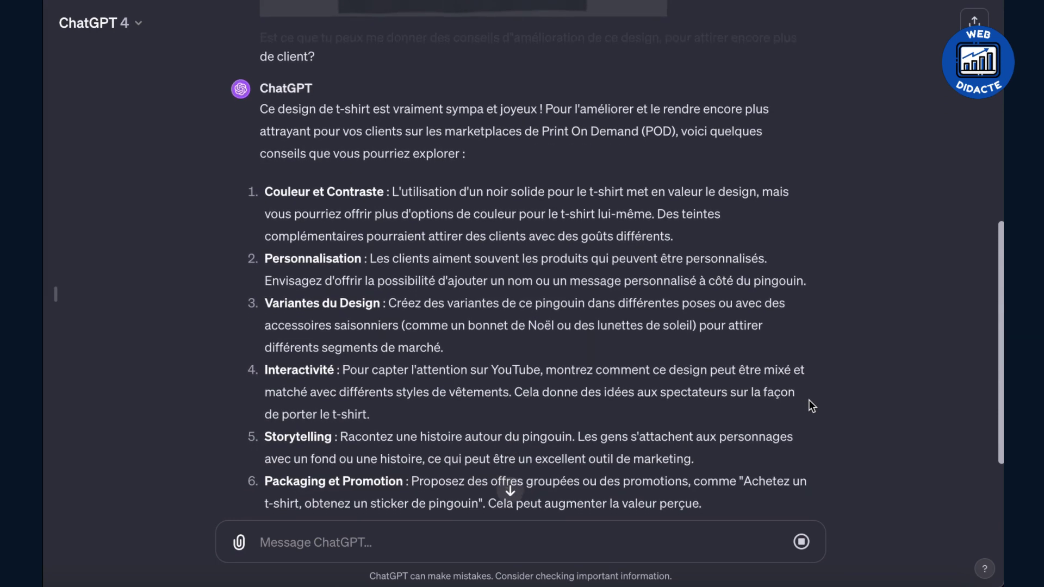
pyautogui.scroll(-5, 810, 406)
pyautogui.scroll(-4, 808, 400)
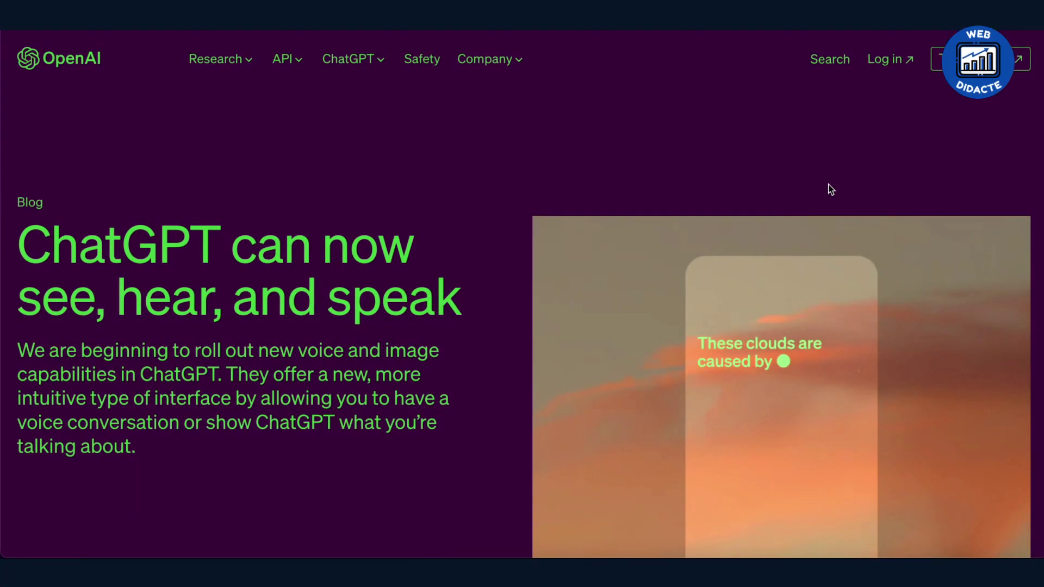
# - Read through OpenAI's blog article "ChatGPT can now see, hear, and speak" down to the voice conversation demo
pyautogui.scroll(-5, 827, 185)
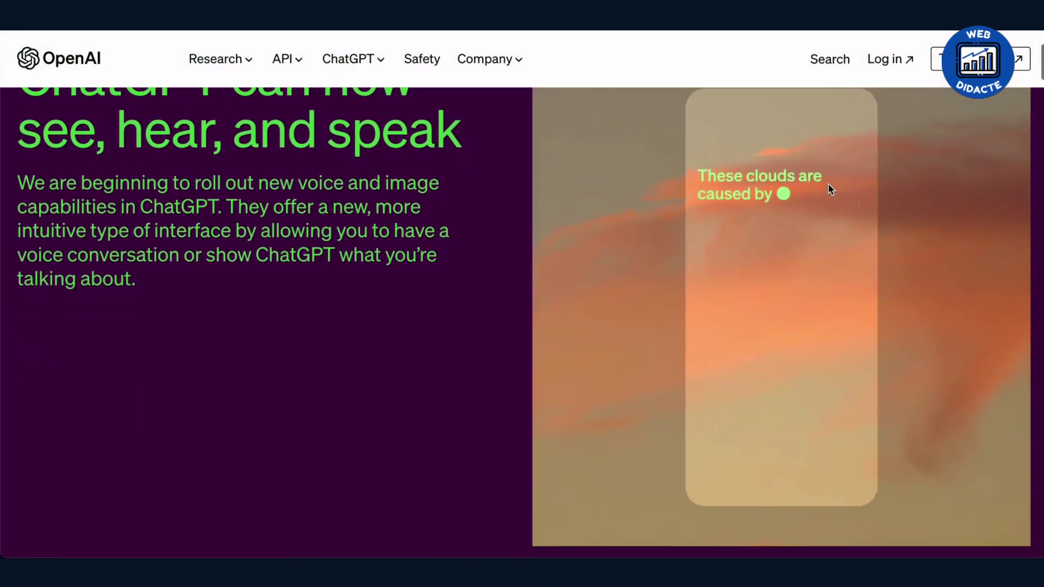
pyautogui.scroll(-15, 829, 188)
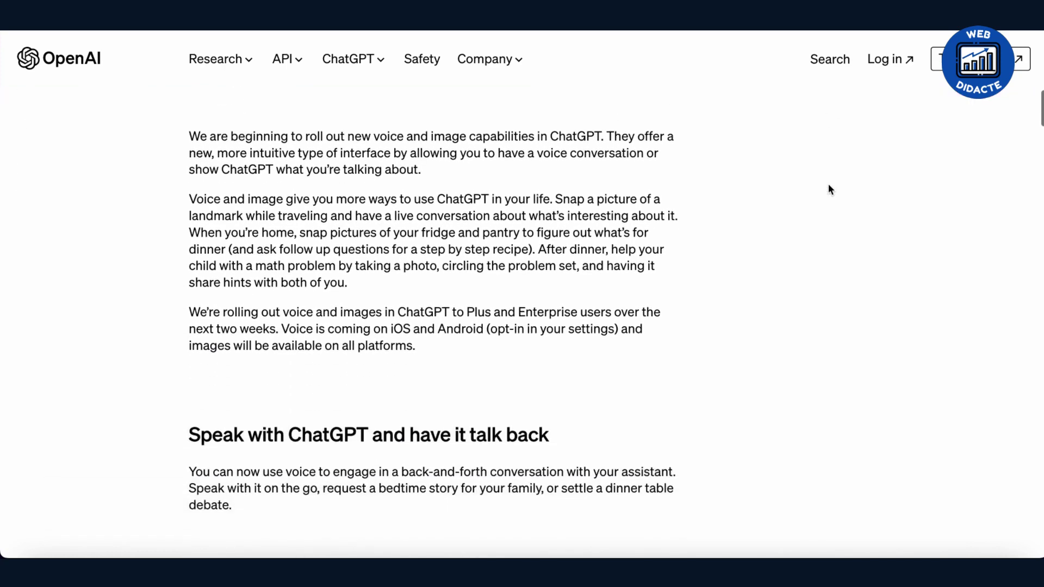
pyautogui.scroll(-20, 828, 186)
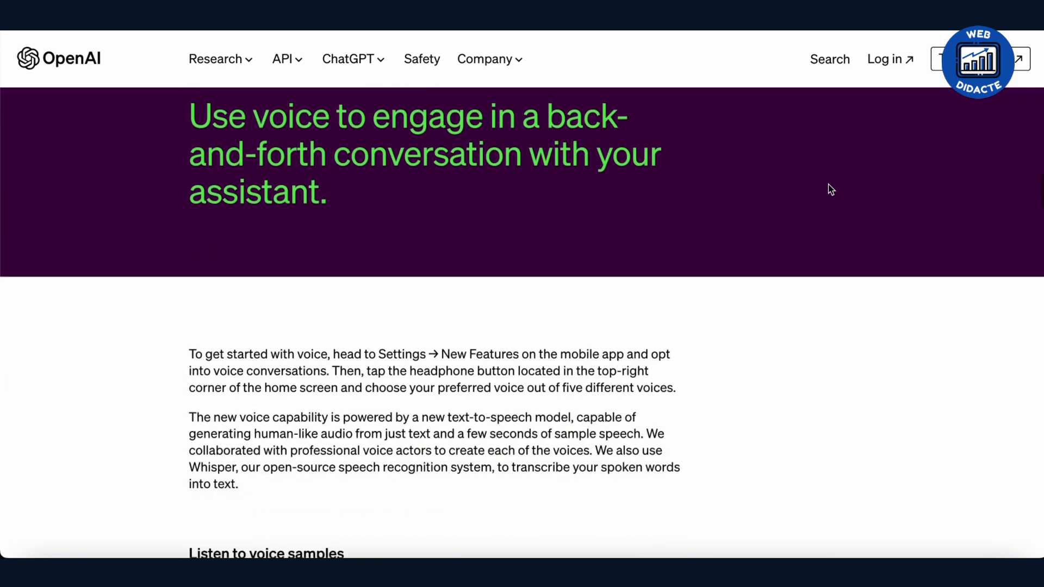
pyautogui.scroll(-17, 828, 188)
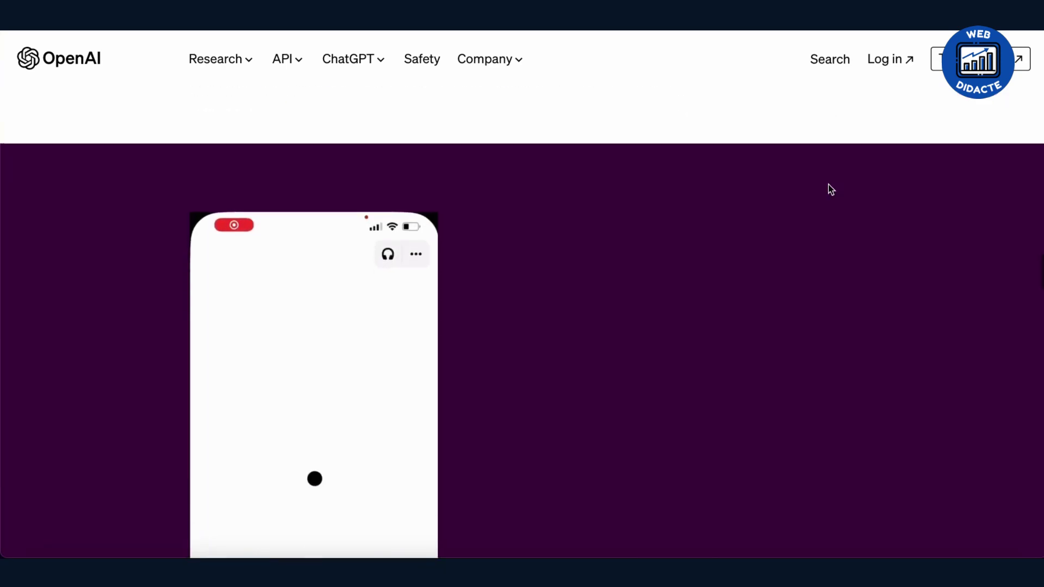
pyautogui.scroll(-2, 828, 188)
pyautogui.moveTo(357, 317)
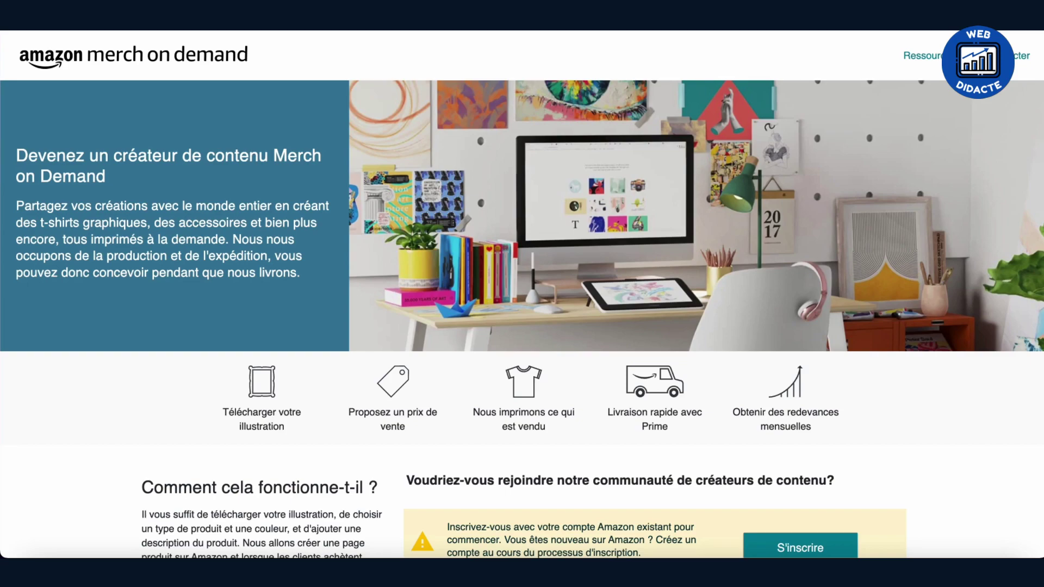
# - Browse the Amazon Merch on Demand and Redbubble home pages, examining the seller information, product ranges and featured artists
pyautogui.scroll(-10, 855, 213)
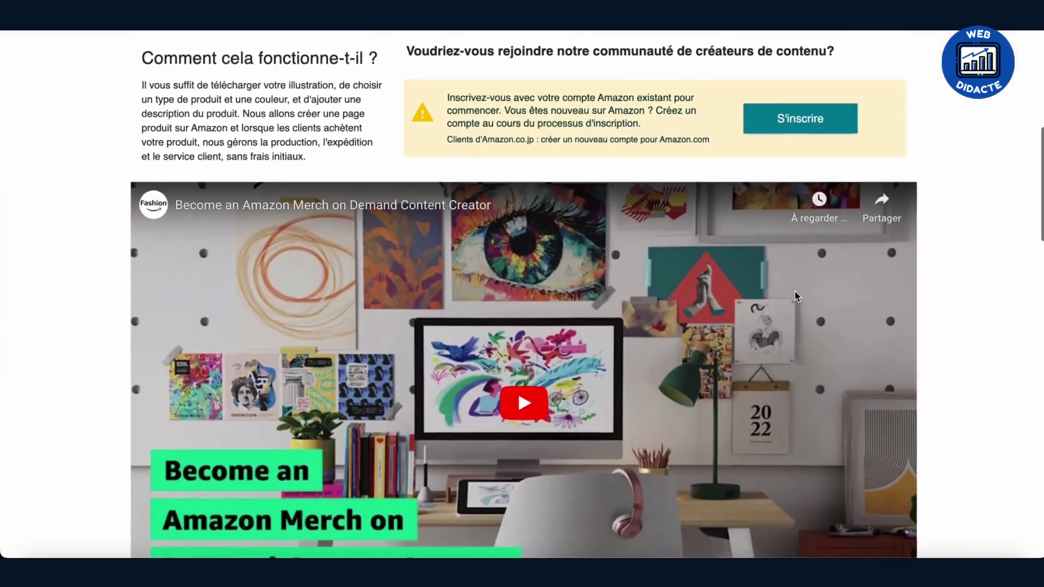
pyautogui.scroll(-10, 855, 212)
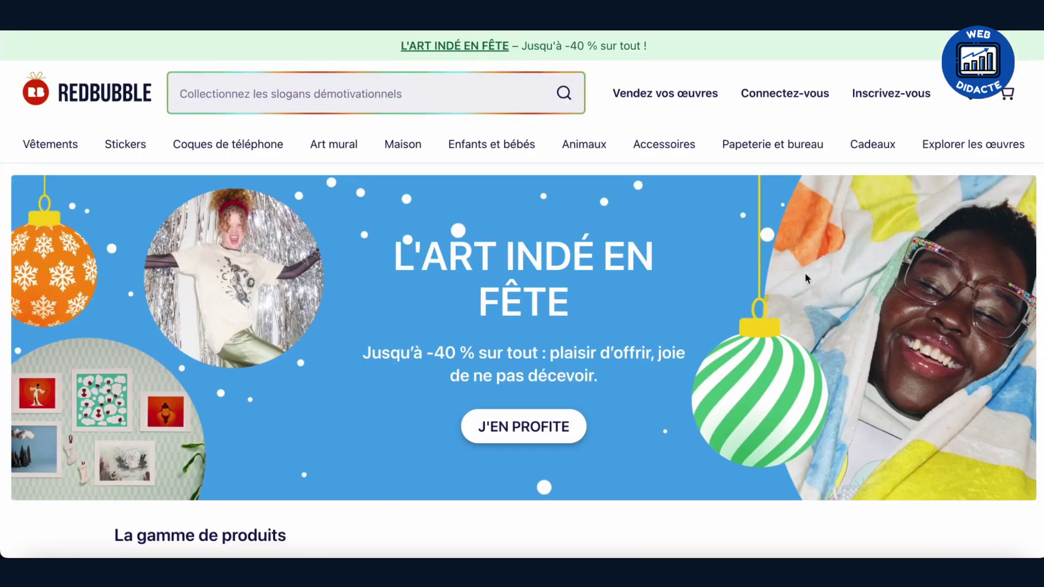
pyautogui.scroll(-3, 805, 273)
pyautogui.scroll(-10, 805, 273)
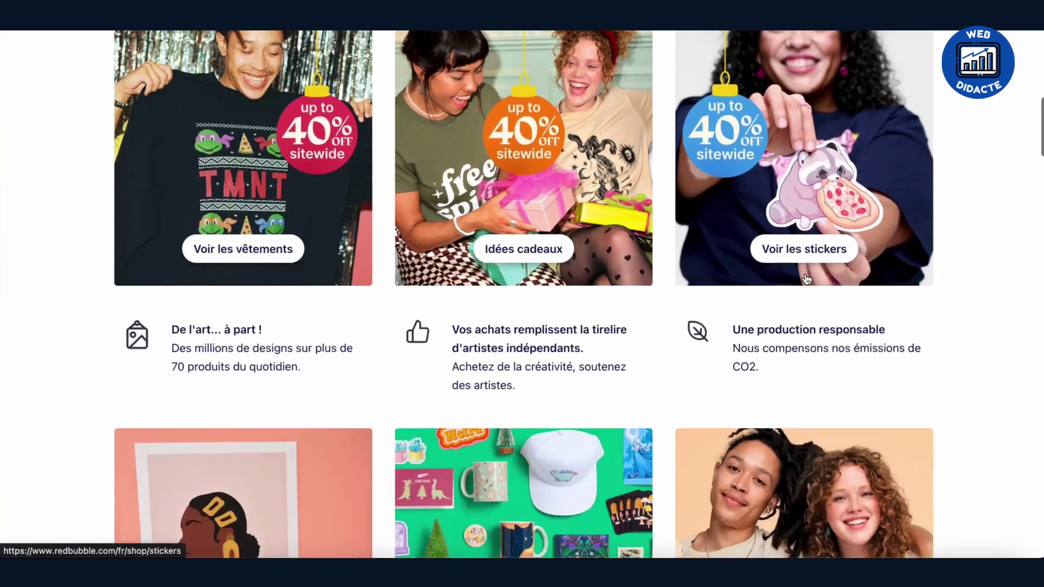
pyautogui.scroll(-12, 805, 277)
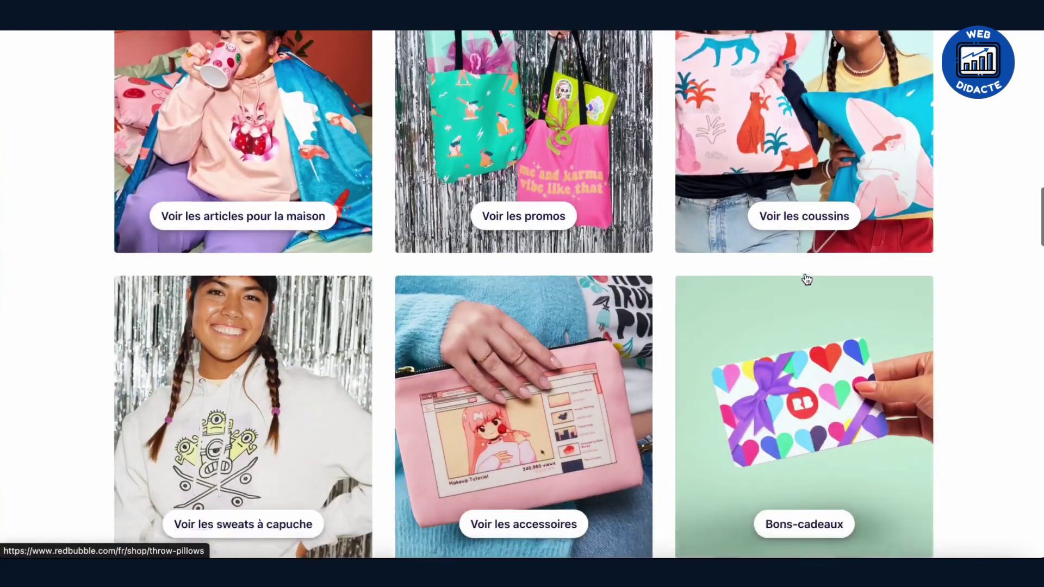
pyautogui.scroll(-12, 806, 278)
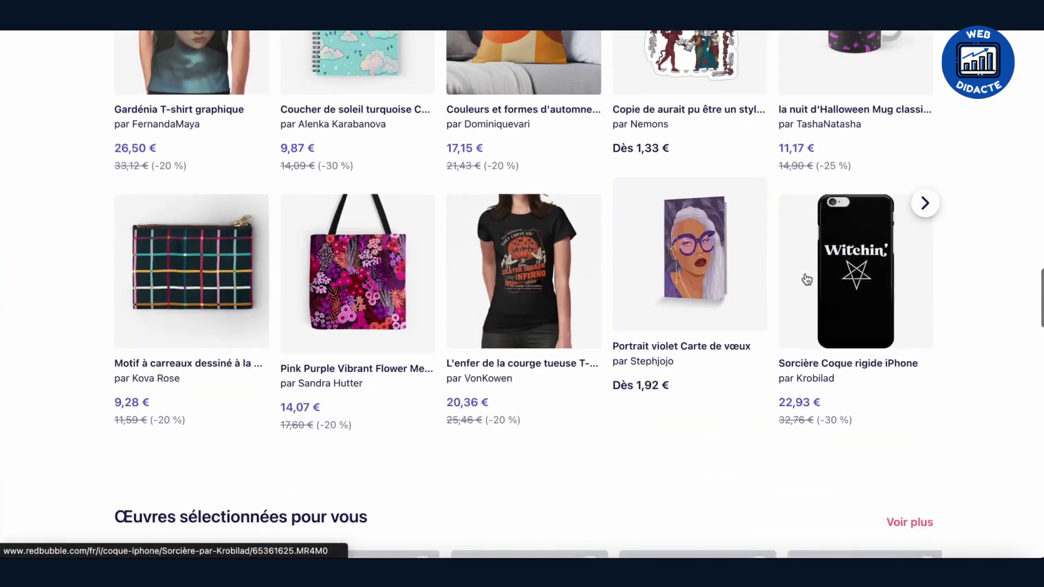
pyautogui.scroll(-13, 806, 278)
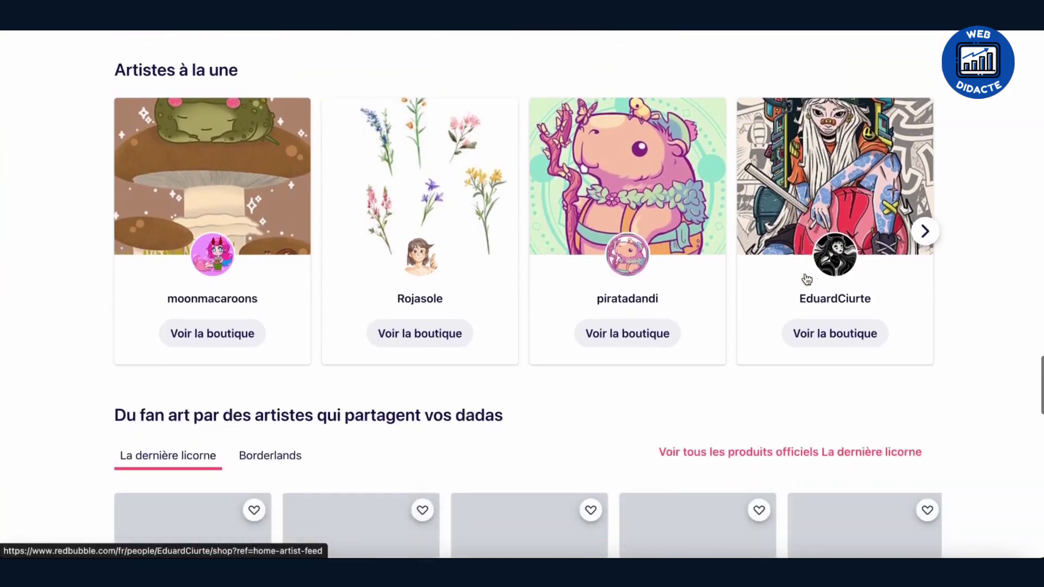
pyautogui.scroll(-10, 805, 278)
pyautogui.scroll(20, 805, 278)
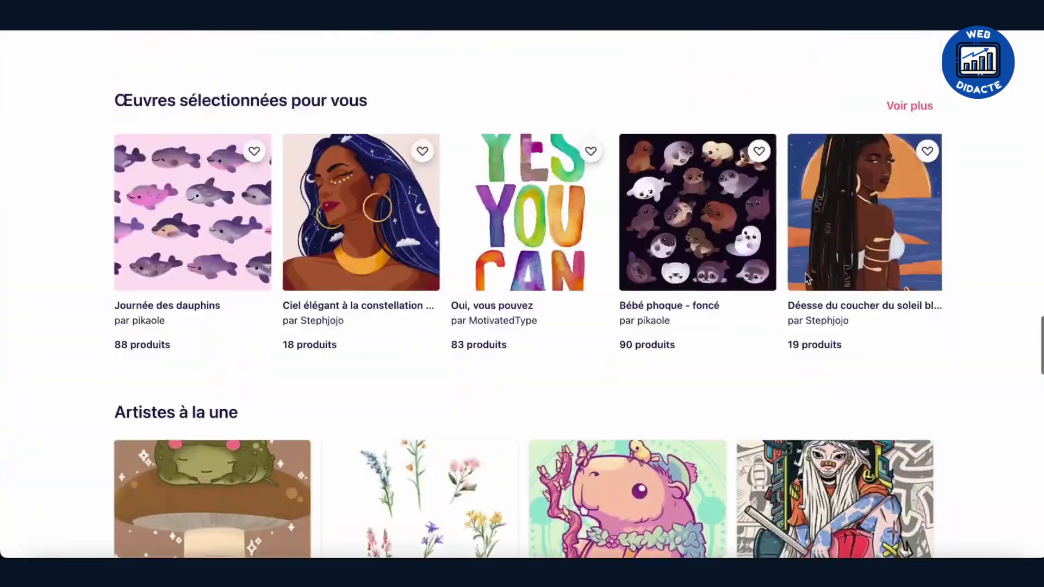
pyautogui.scroll(15, 806, 279)
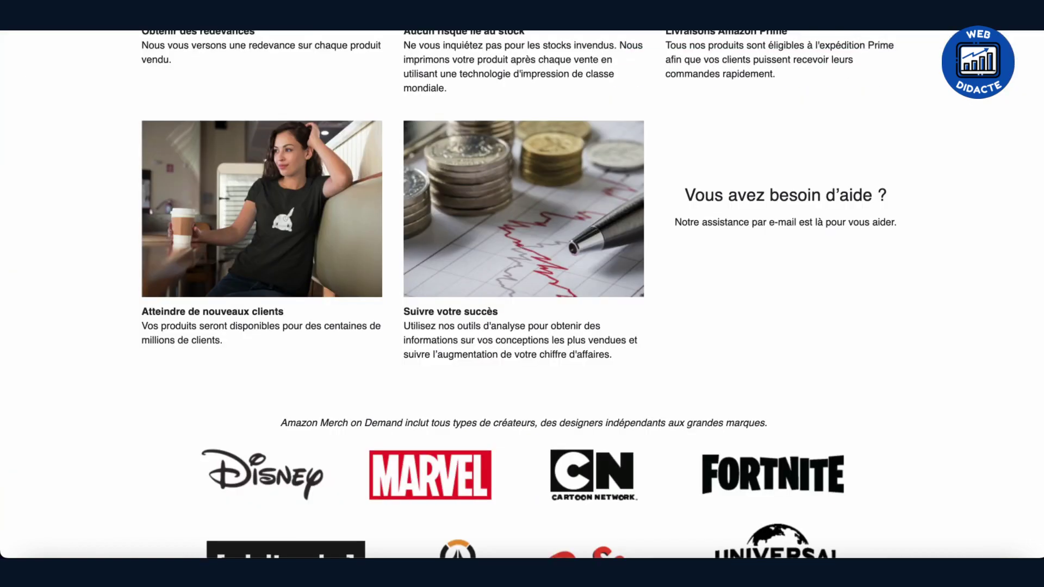
pyautogui.scroll(15, 864, 141)
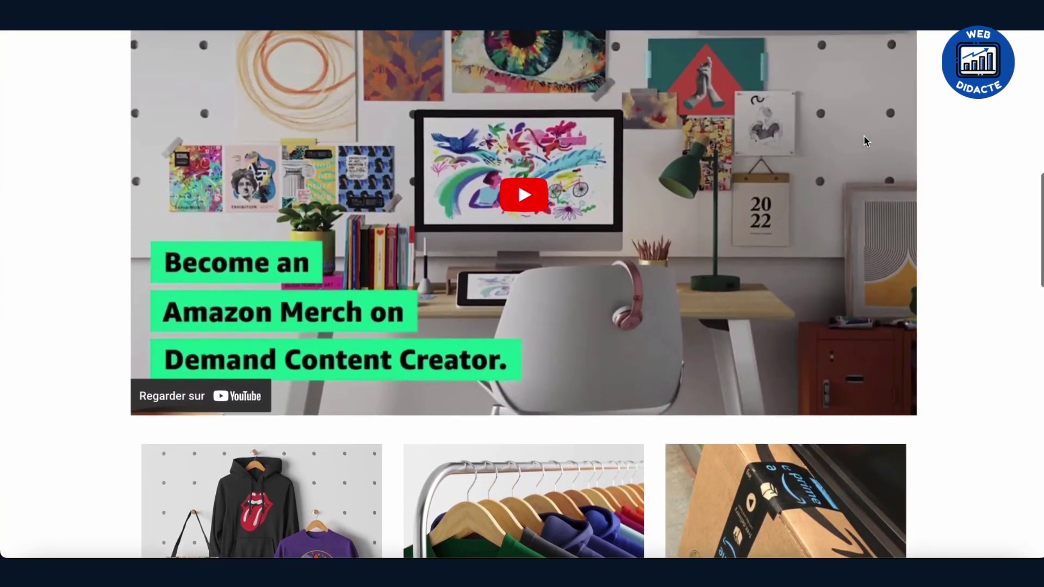
pyautogui.scroll(8, 864, 140)
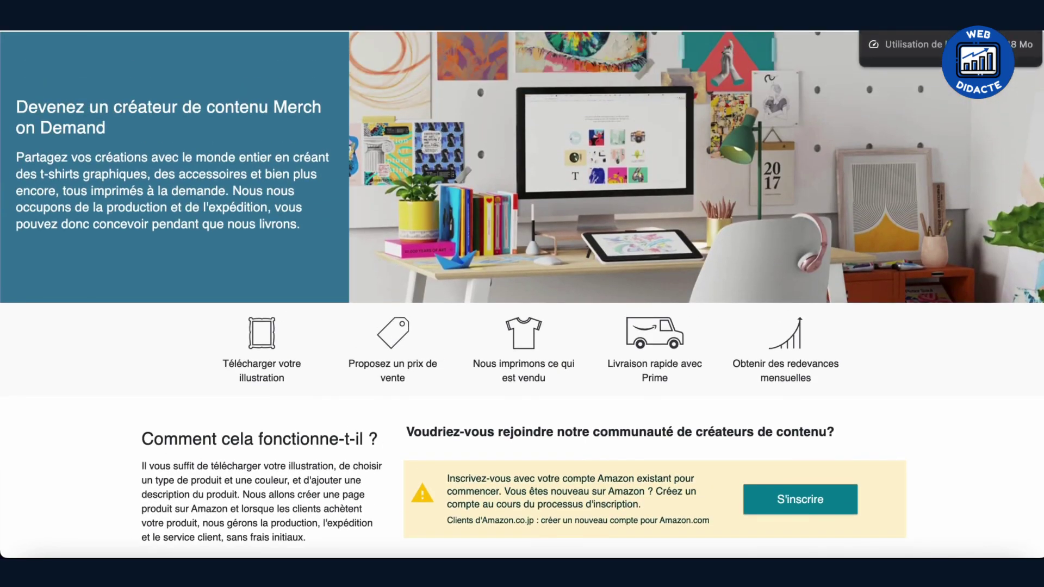